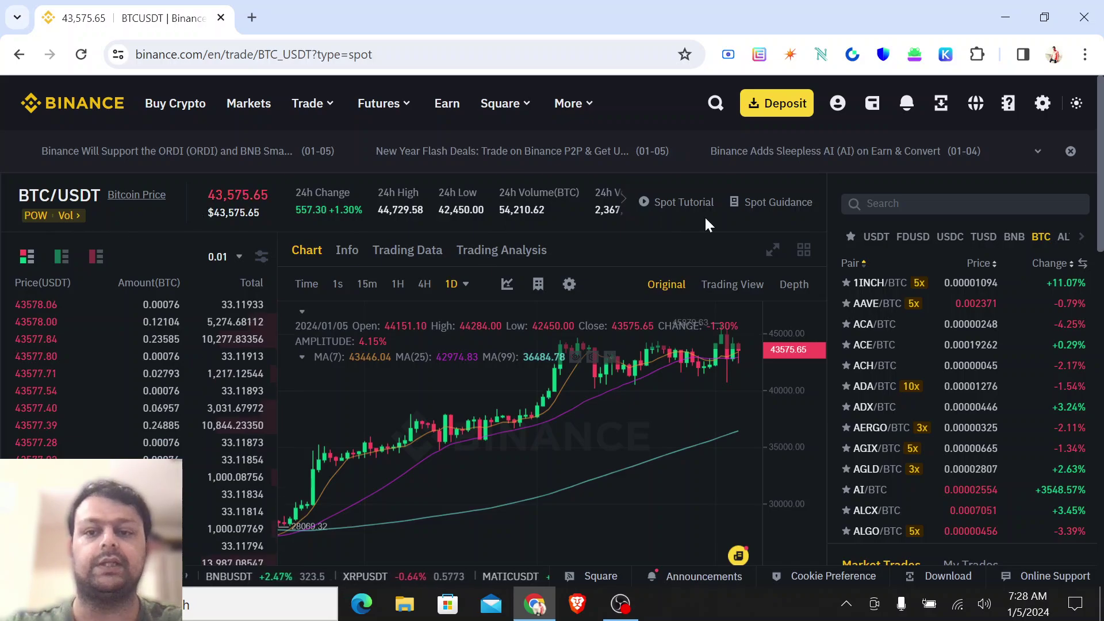
Switch the BTC/USDT spot order form from Limit to Stop-limit, then return to the chart.
{"action": "left_click_drag", "start_coordinate": [1100, 147], "coordinate": [1101, 306]}
{"action": "scroll", "coordinate": [364, 227], "scroll_direction": "down", "scroll_amount": 2}
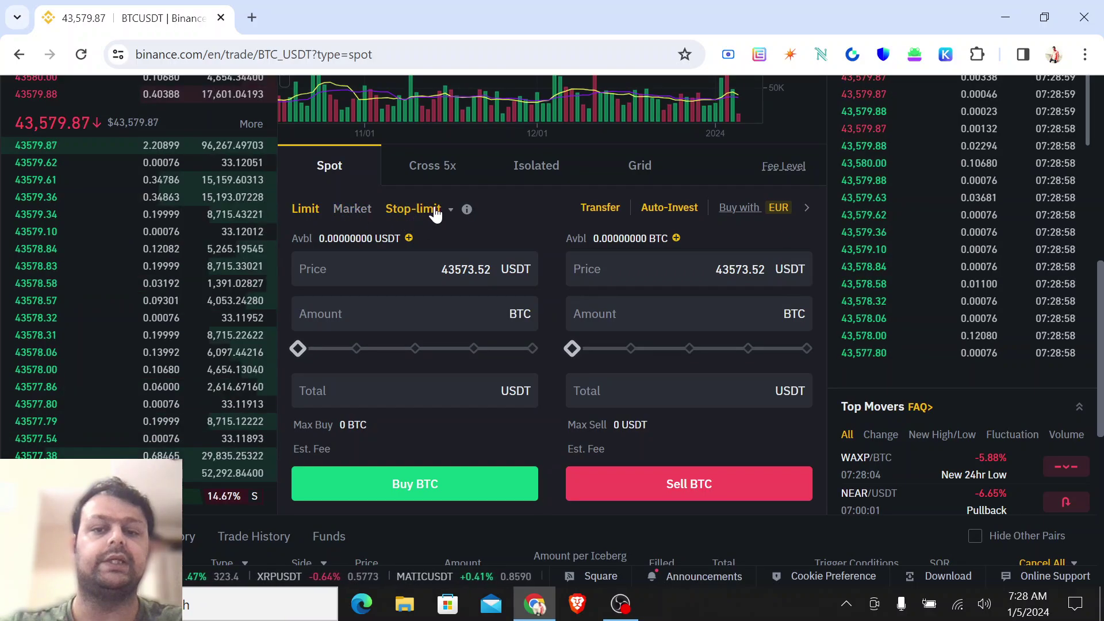
{"action": "left_click", "coordinate": [435, 211]}
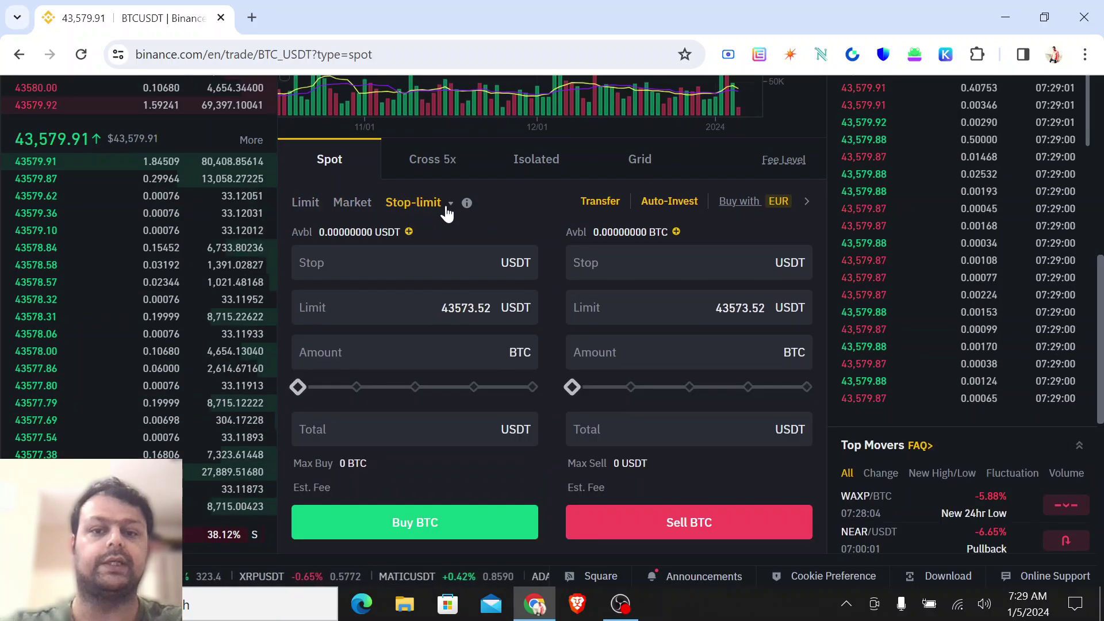
{"action": "scroll", "coordinate": [875, 317], "scroll_direction": "up", "scroll_amount": 1}
{"action": "scroll", "coordinate": [552, 317], "scroll_direction": "up", "scroll_amount": 7}
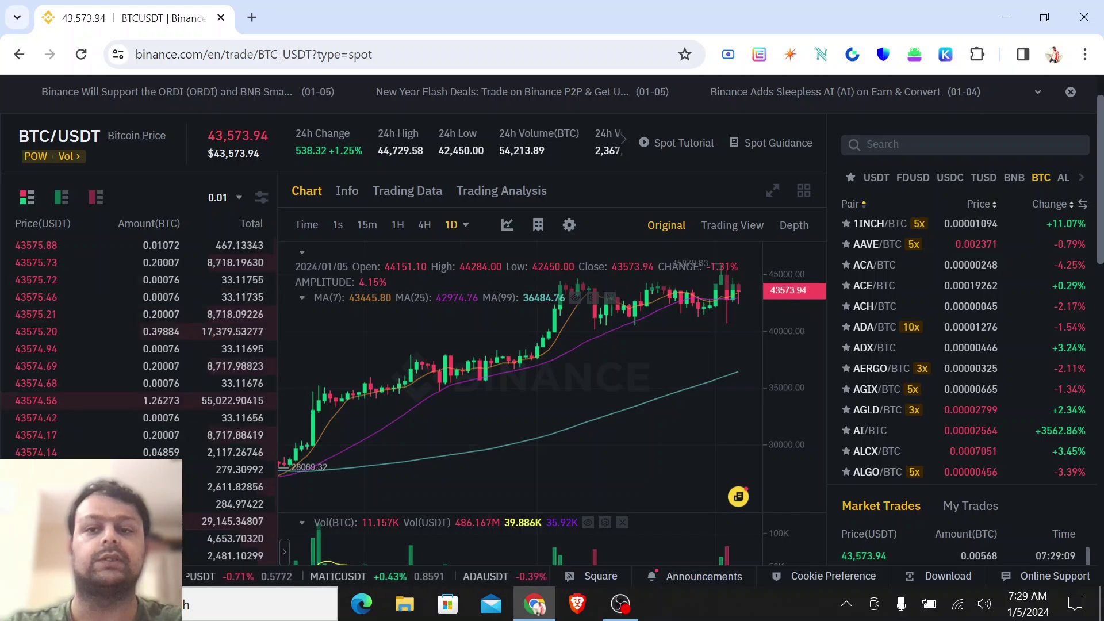
{"action": "left_click_drag", "start_coordinate": [1102, 155], "coordinate": [1102, 122]}
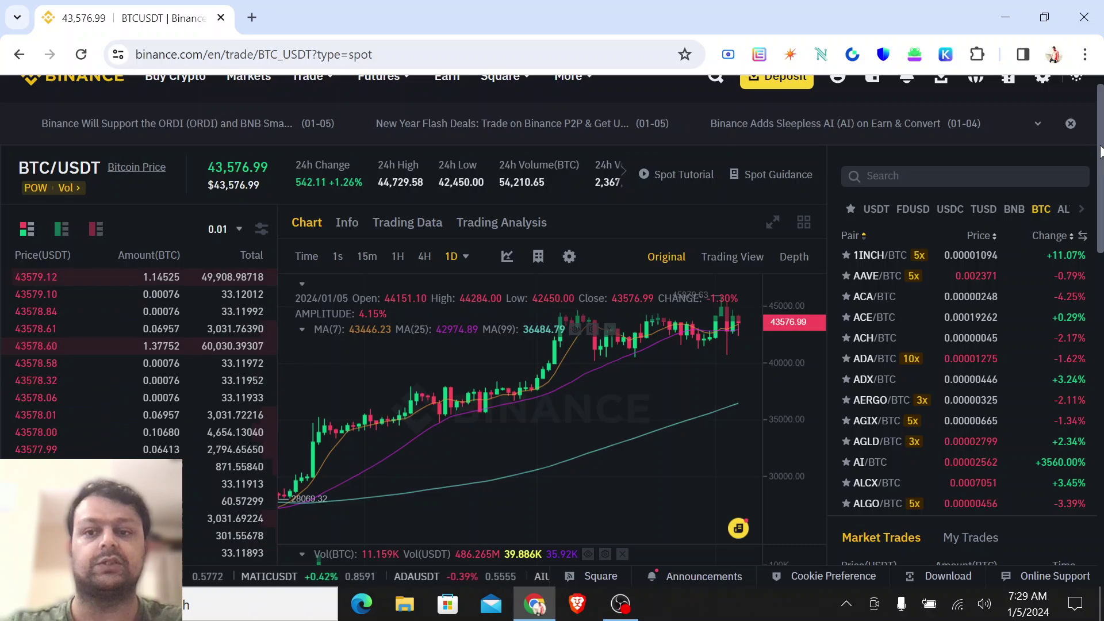
{"action": "left_click_drag", "start_coordinate": [1100, 153], "coordinate": [1100, 273]}
{"action": "scroll", "coordinate": [552, 320], "scroll_direction": "up", "scroll_amount": 5}
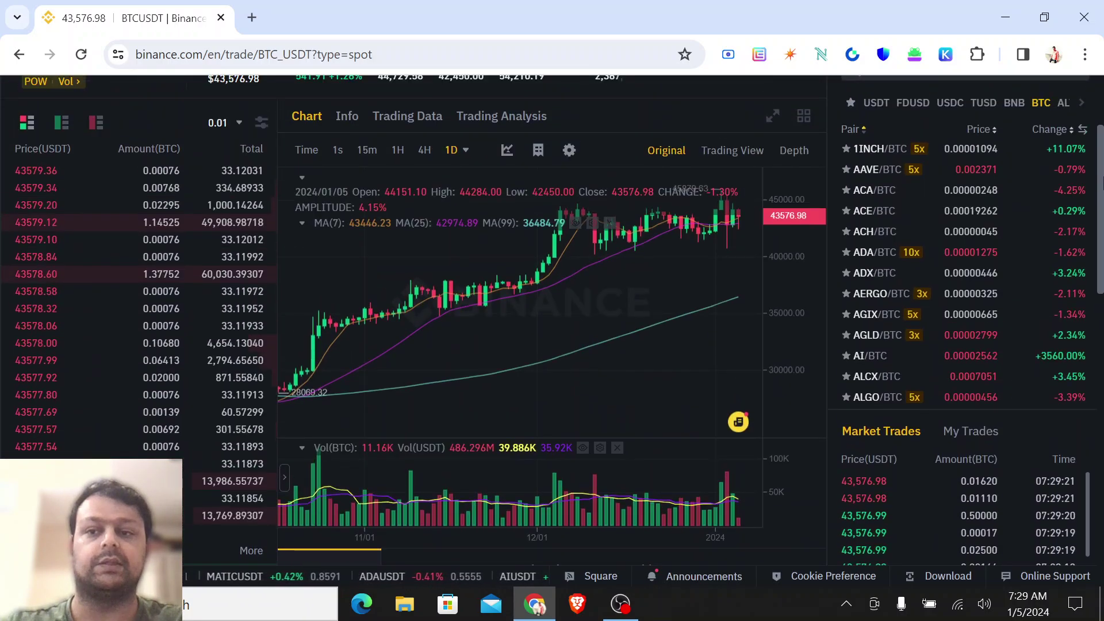
{"action": "scroll", "coordinate": [1098, 138], "scroll_direction": "up", "scroll_amount": 2}
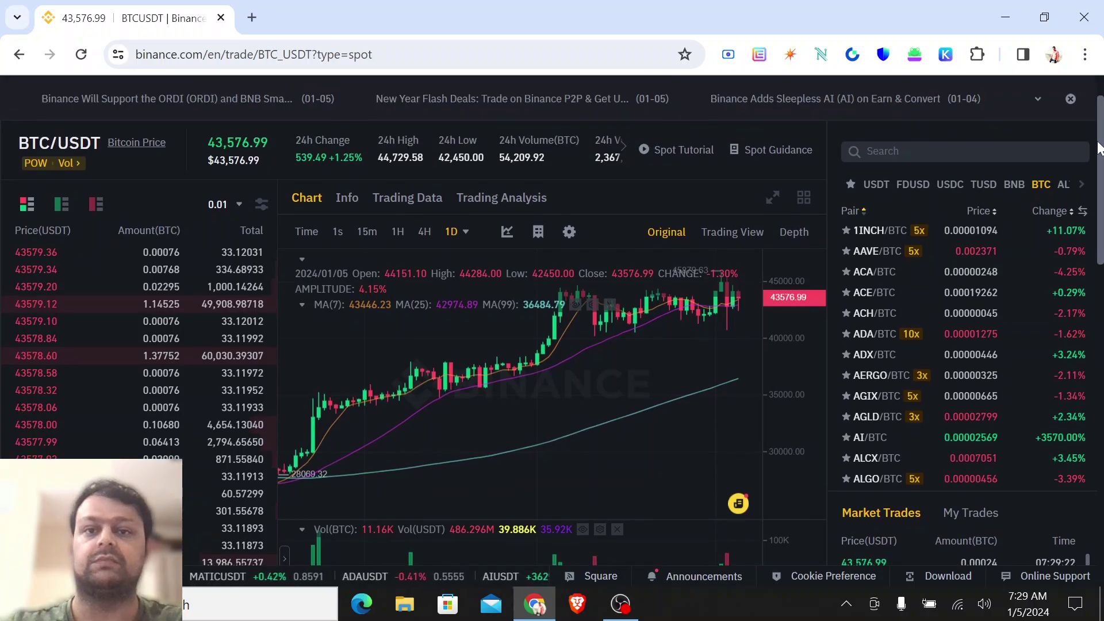
Enter 42500 and replace the 43573.52 sell limit price with 42000.
{"action": "left_click_drag", "start_coordinate": [1100, 149], "coordinate": [1102, 315]}
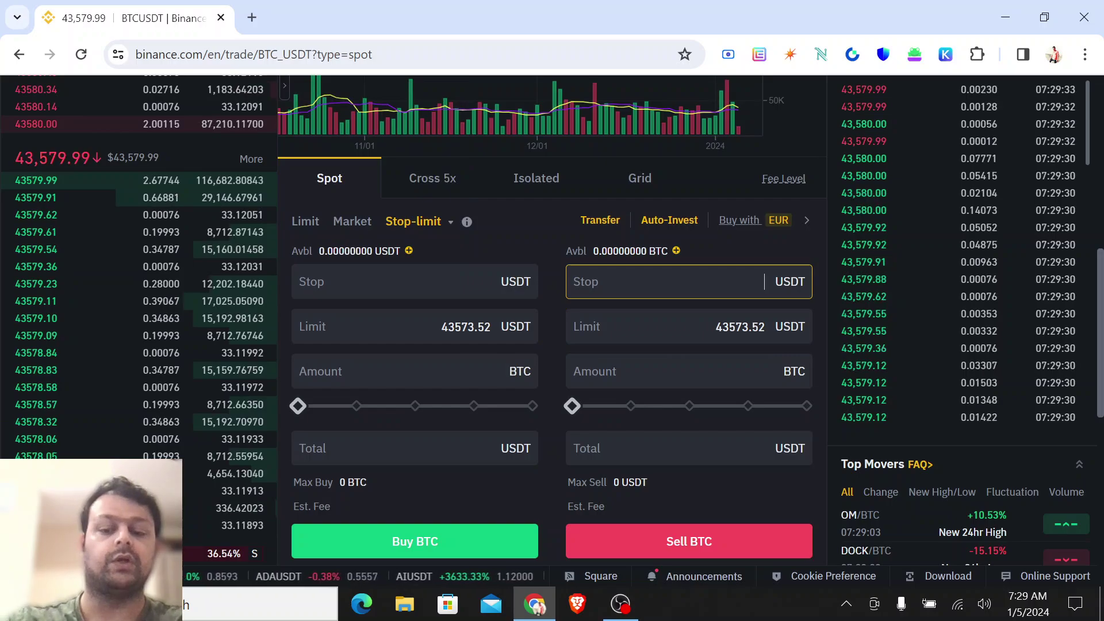
{"action": "type", "text": "4"}
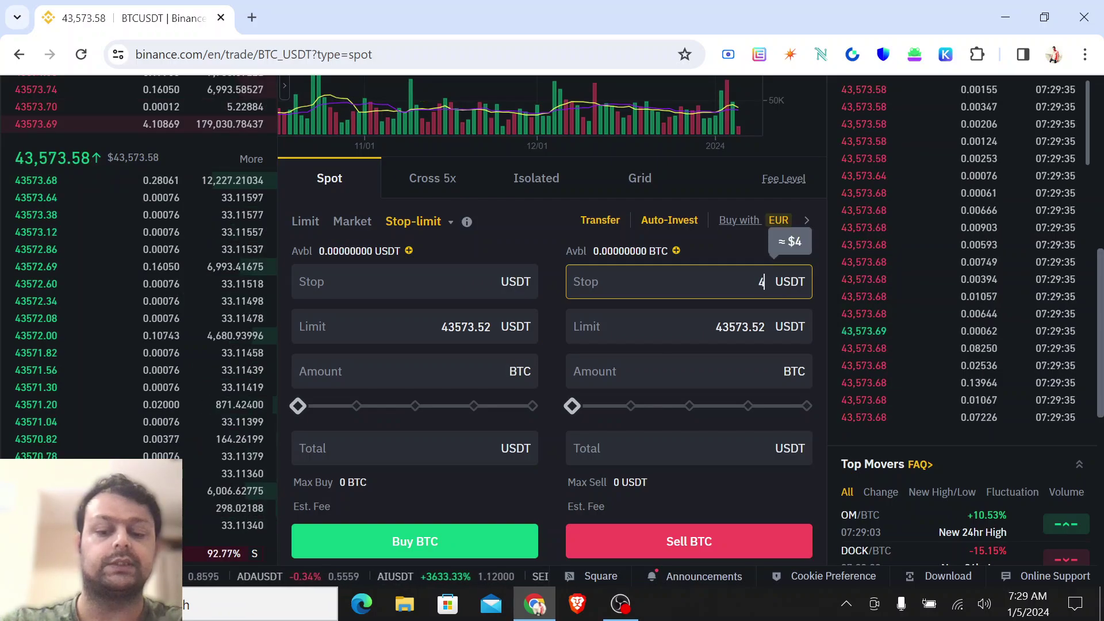
{"action": "type", "text": "2500"}
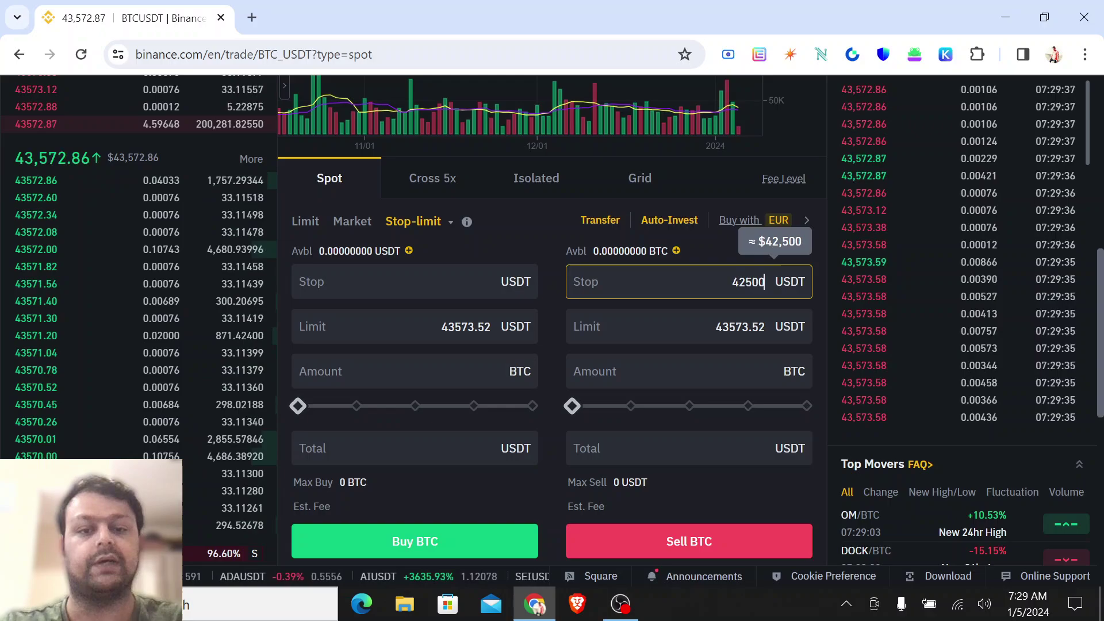
{"action": "left_click", "coordinate": [720, 326]}
{"action": "double_click", "coordinate": [719, 326]}
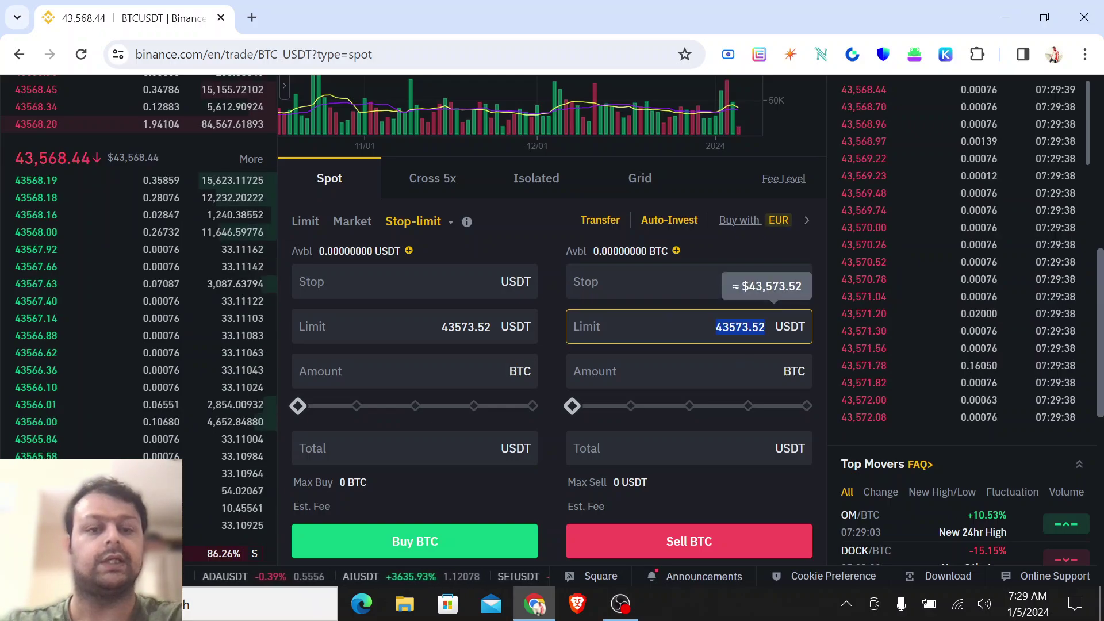
{"action": "key", "text": "BackSpace"}
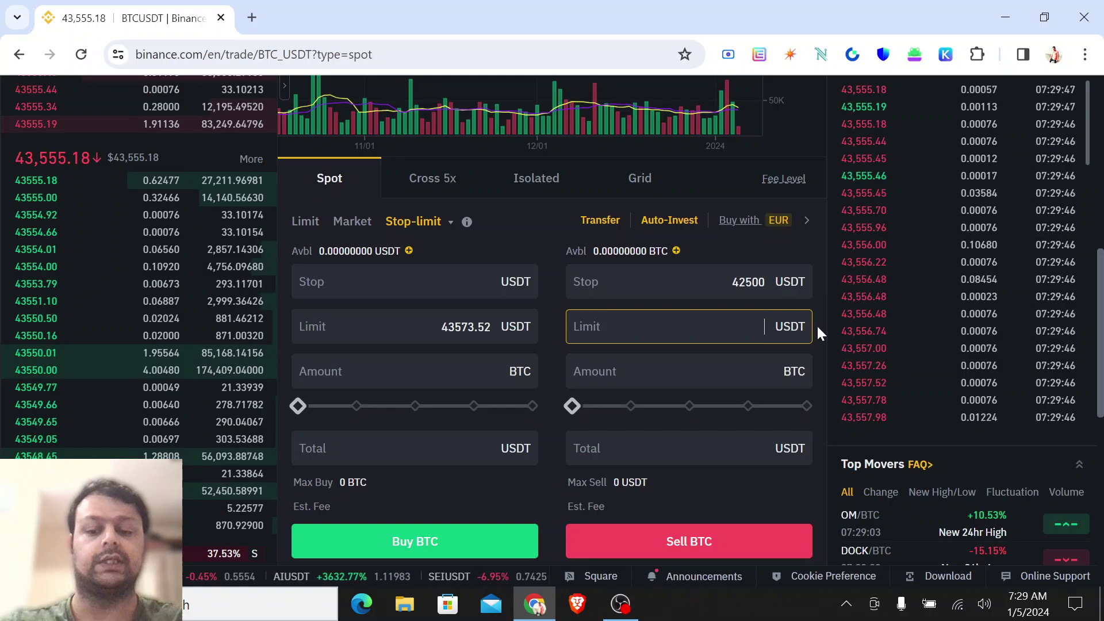
{"action": "type", "text": "420"}
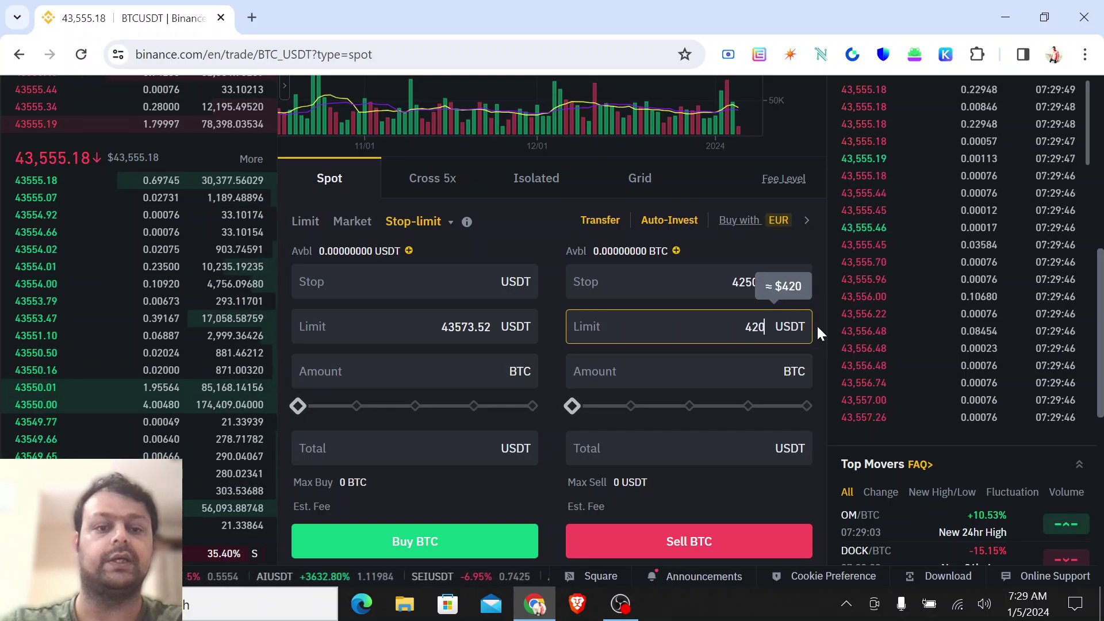
{"action": "type", "text": "00"}
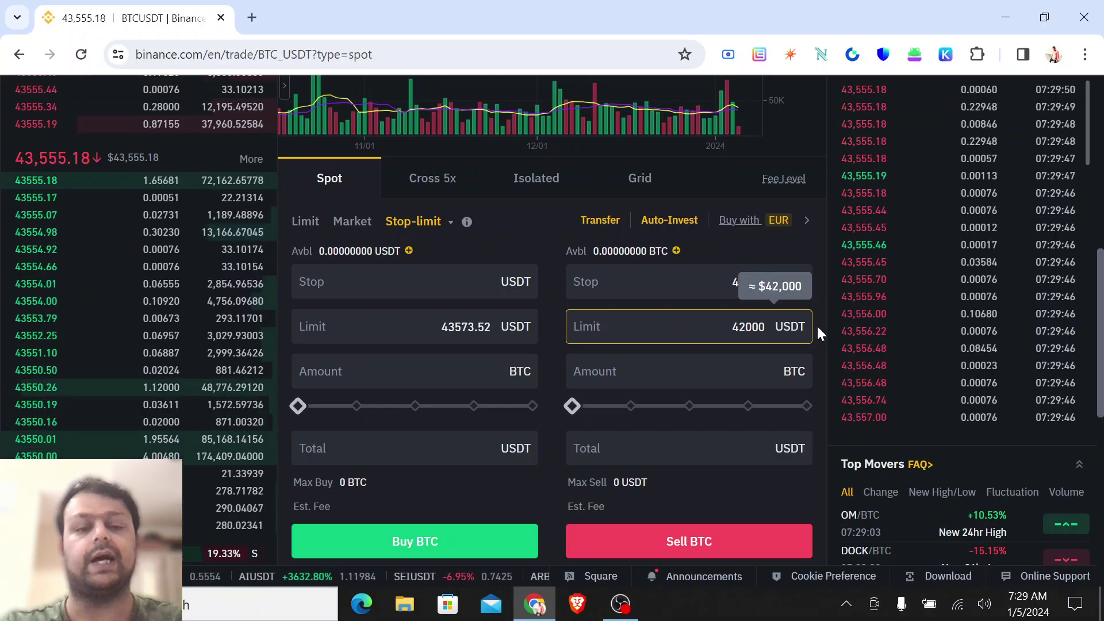
{"action": "left_click_drag", "start_coordinate": [827, 319], "coordinate": [1080, 85]}
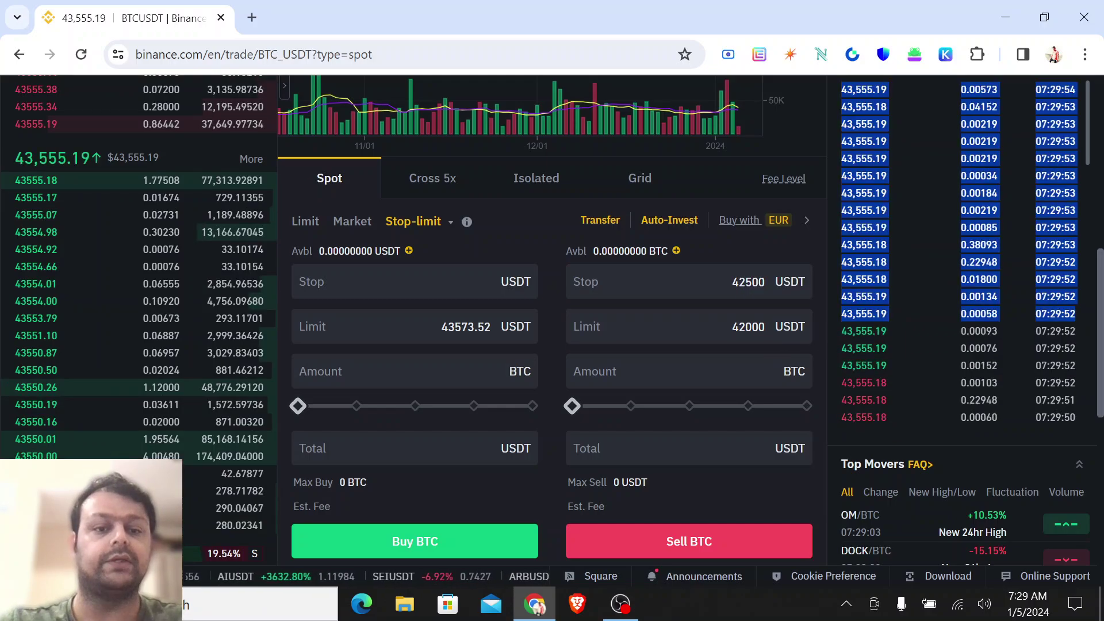
{"action": "left_click", "coordinate": [835, 313]}
Fill the sell stop price with 42500 and the sell limit price with 42000.
{"action": "left_click", "coordinate": [748, 282]}
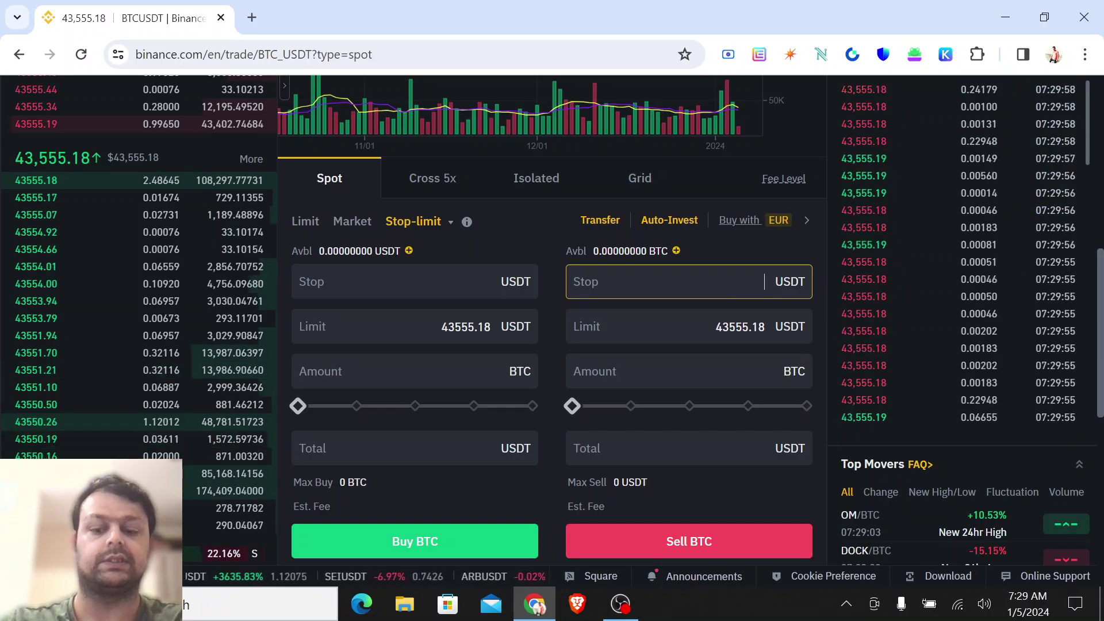
{"action": "type", "text": "42500"}
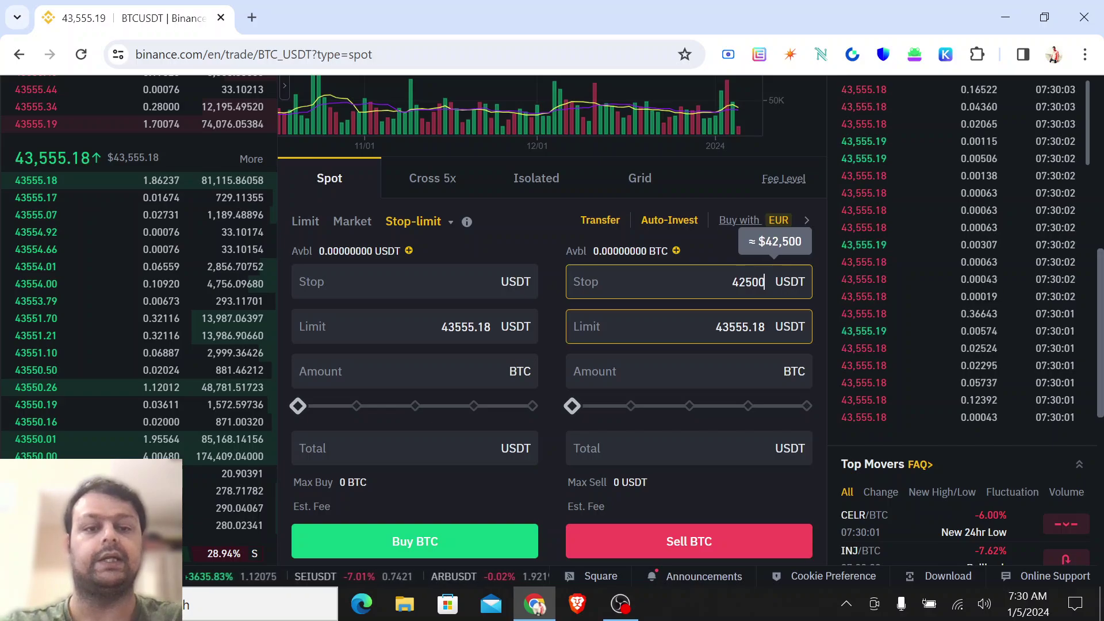
{"action": "key", "text": "Tab"}
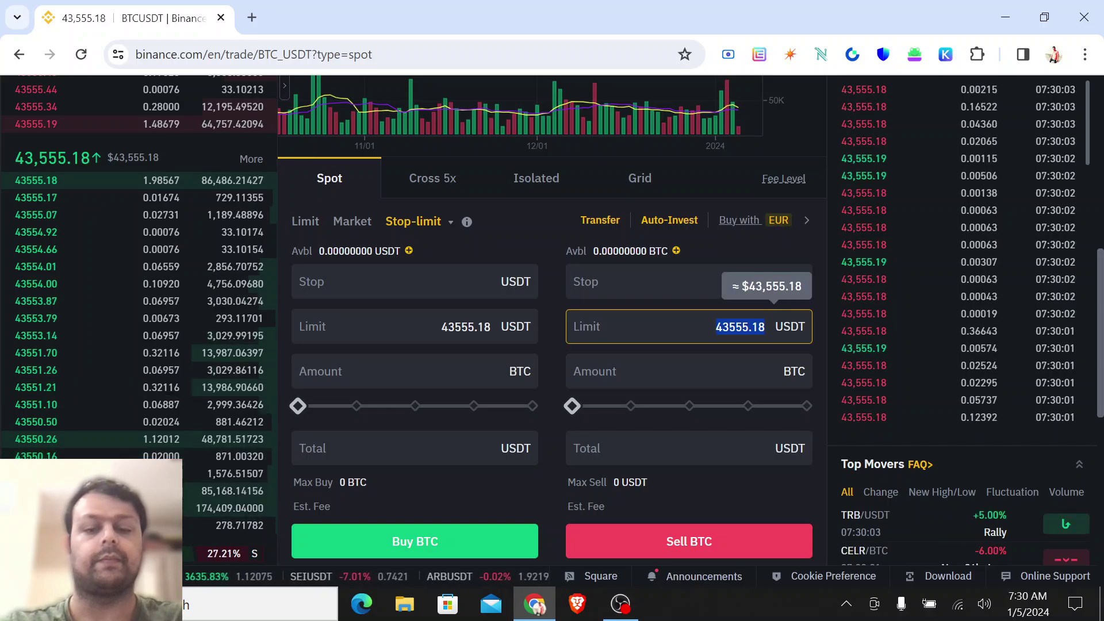
{"action": "type", "text": "42000"}
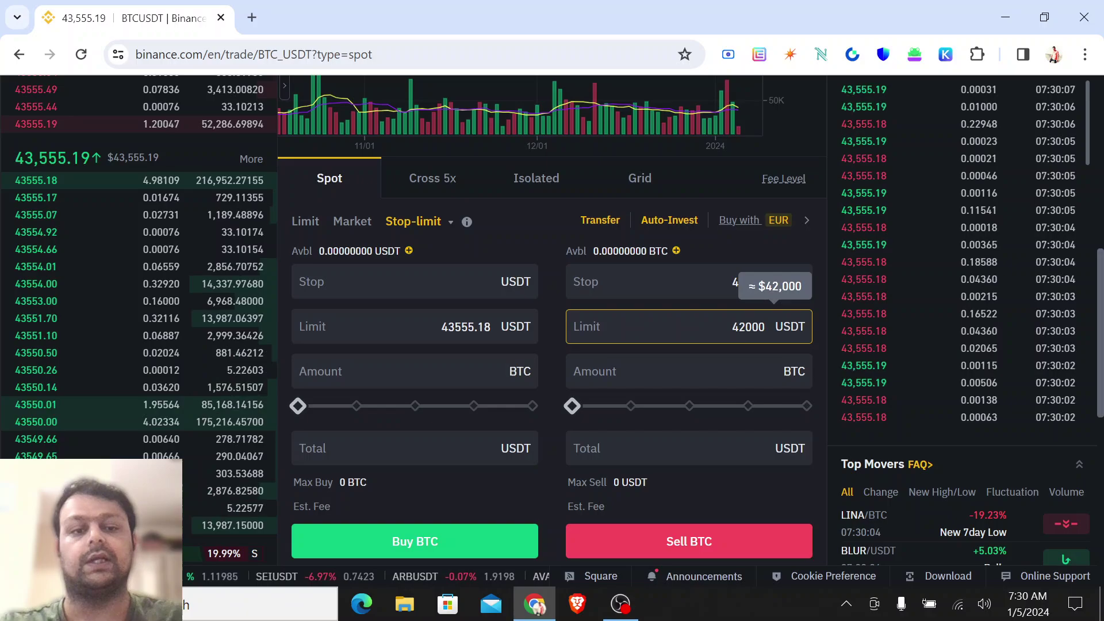
{"action": "left_click", "coordinate": [803, 291]}
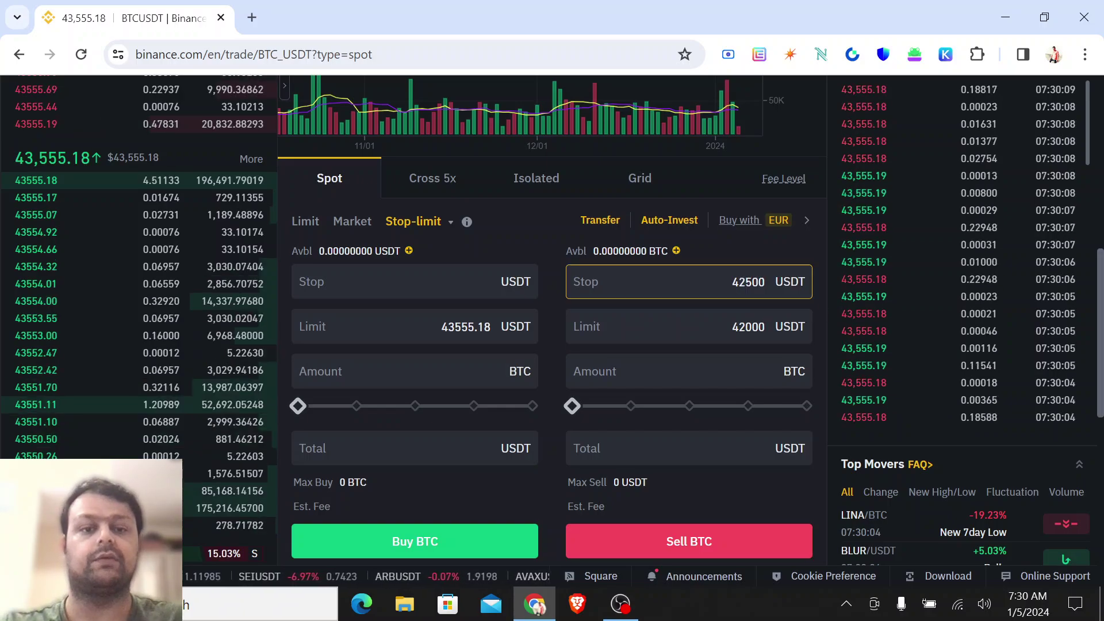
{"action": "key", "text": "ctrl+a"}
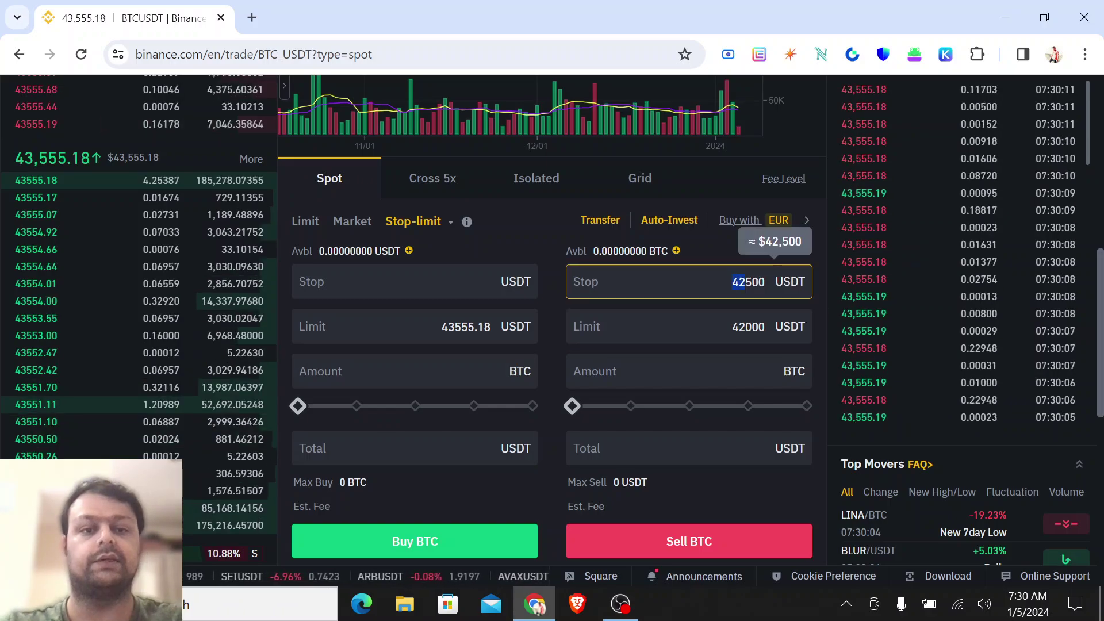
{"action": "left_click", "coordinate": [823, 296]}
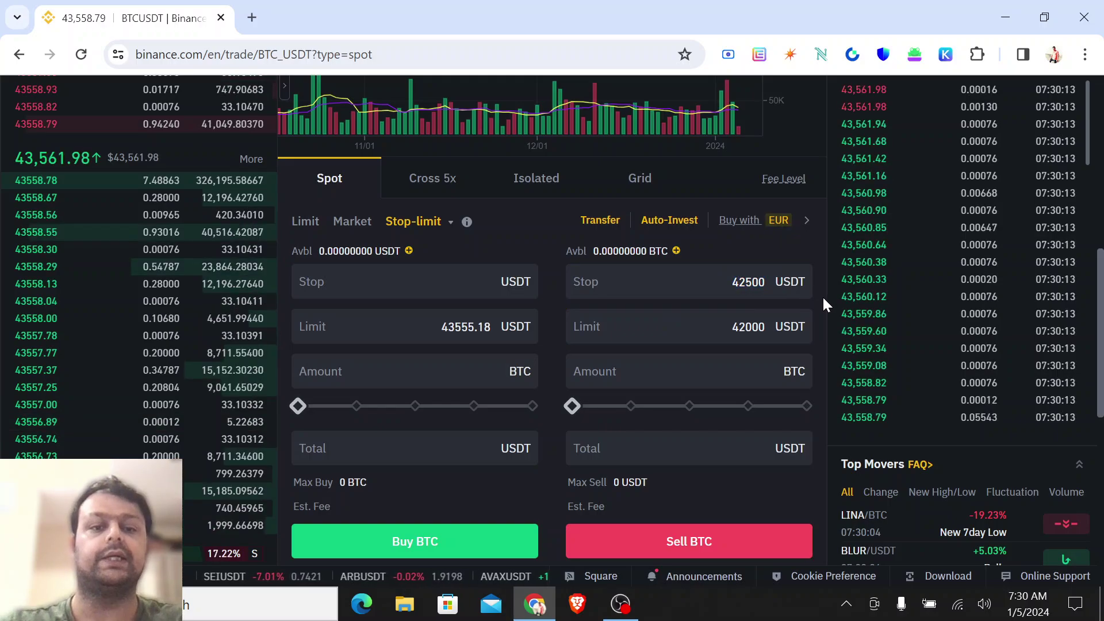
{"action": "left_click", "coordinate": [798, 328]}
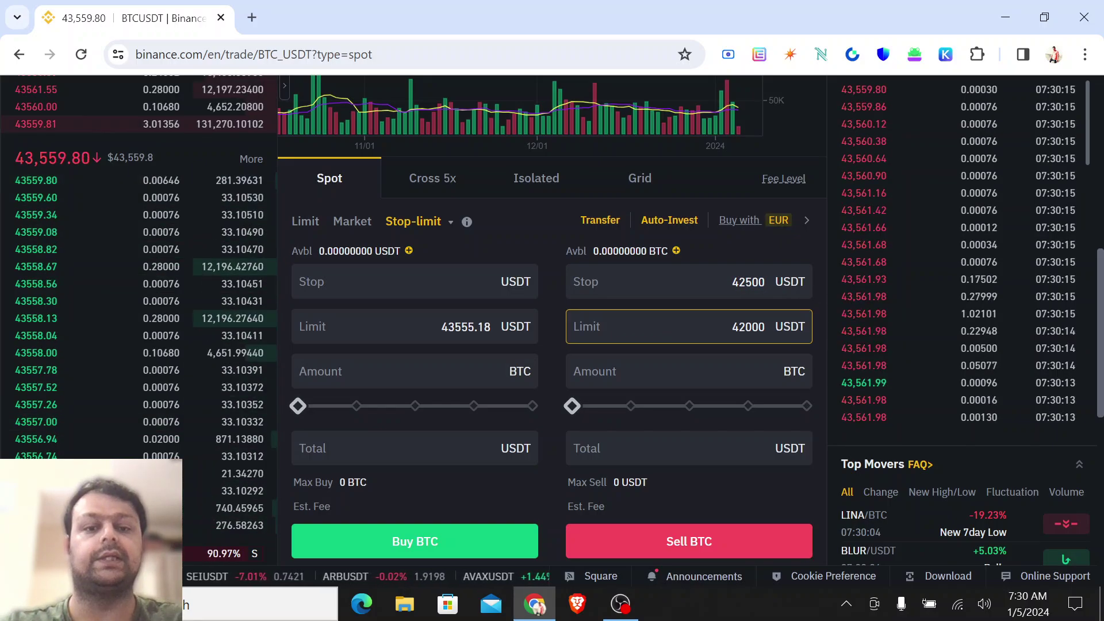
{"action": "left_click", "coordinate": [831, 321]}
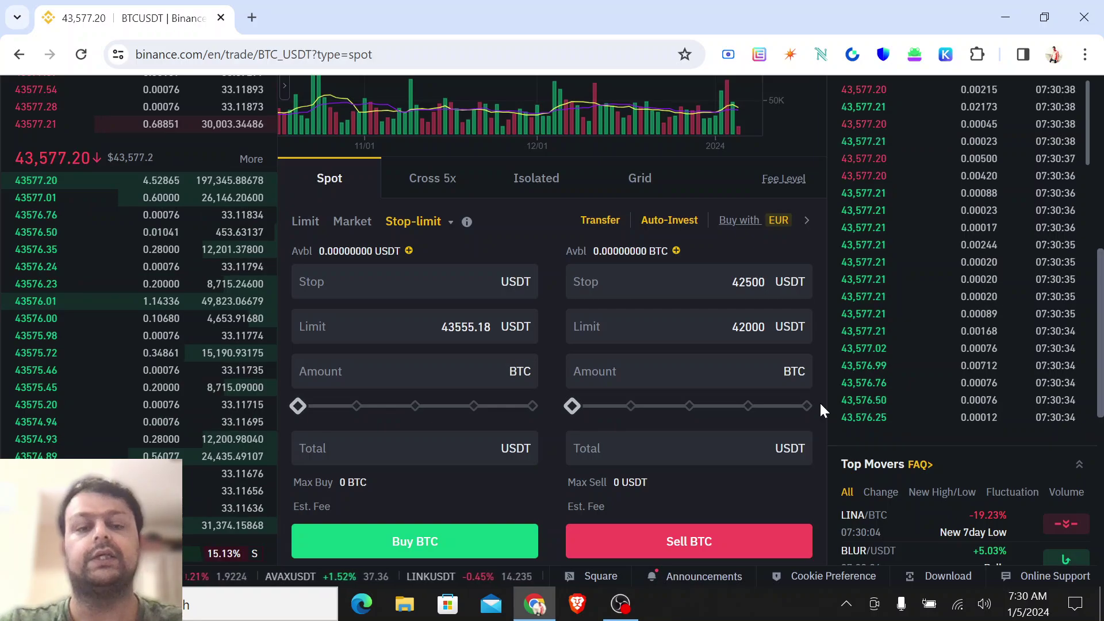
{"action": "mouse_move", "coordinate": [793, 410]}
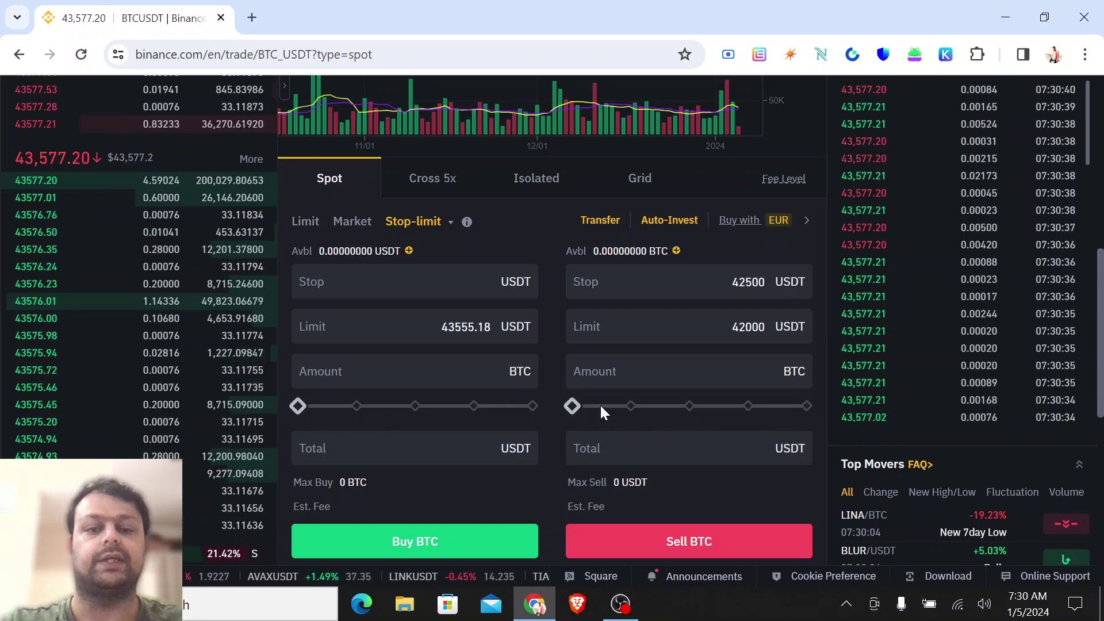
{"action": "left_click", "coordinate": [598, 373]}
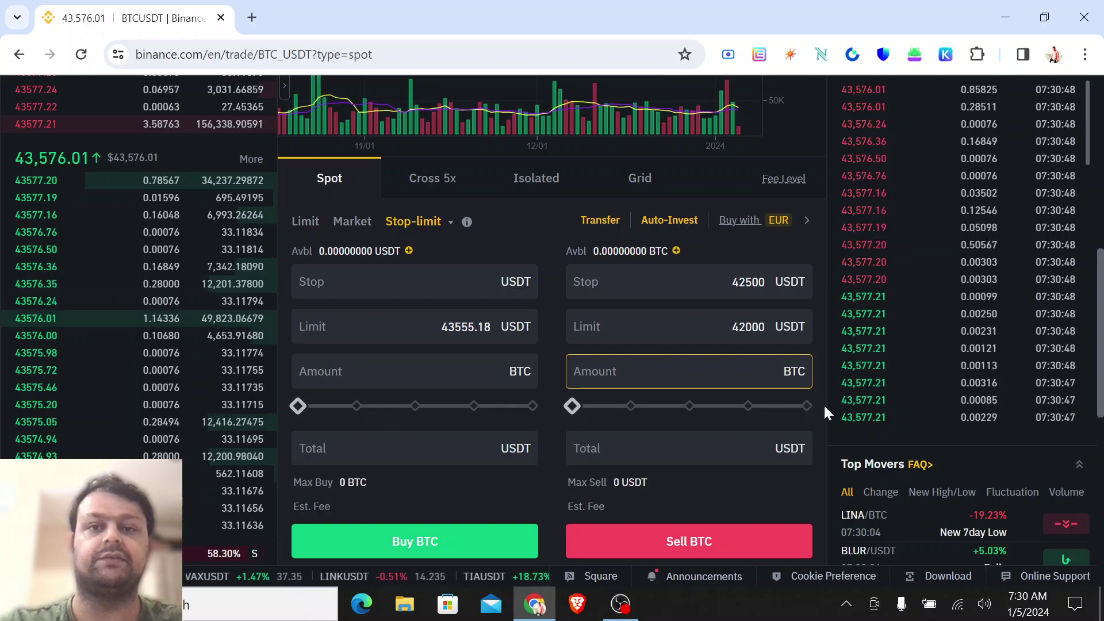
{"action": "type", "text": "2"}
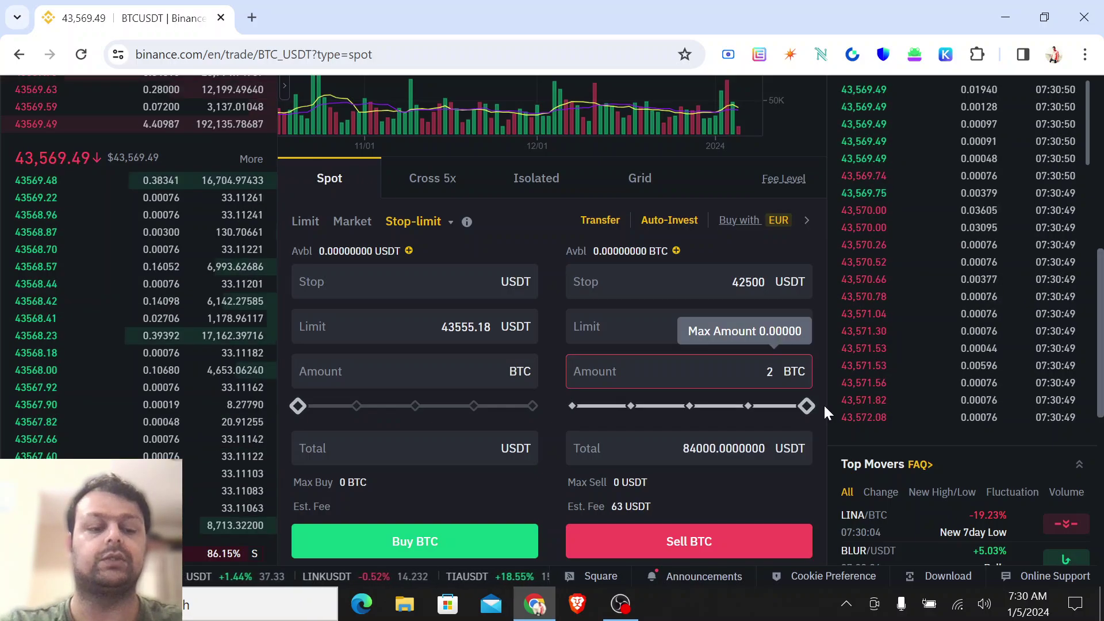
{"action": "key", "text": "BackSpace"}
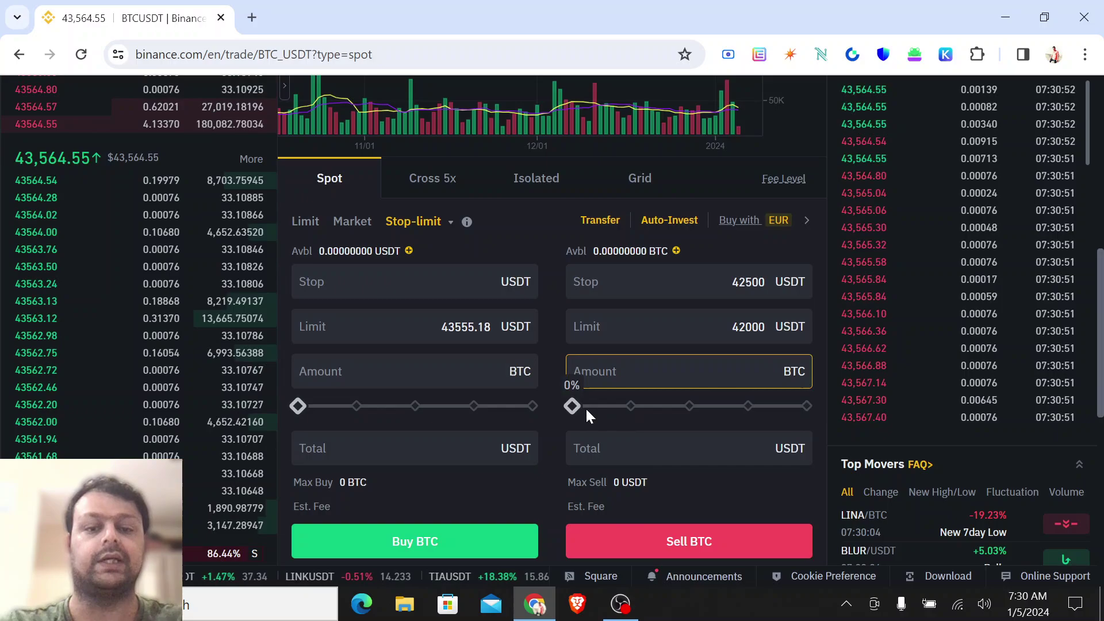
{"action": "left_click", "coordinate": [612, 407]}
{"action": "left_click", "coordinate": [749, 406]}
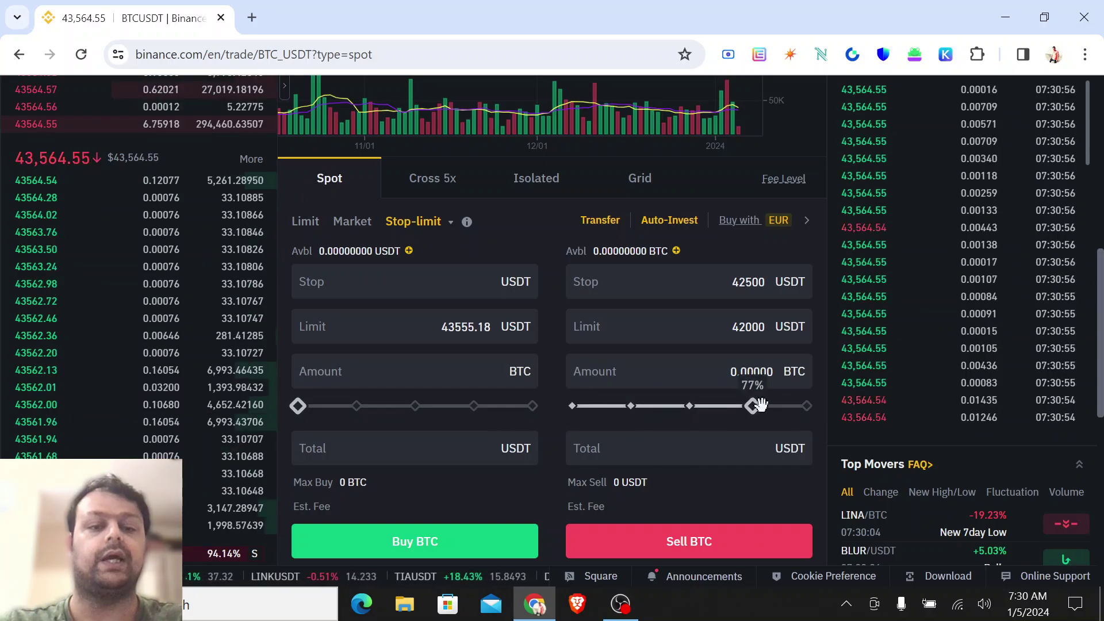
{"action": "left_click_drag", "start_coordinate": [753, 406], "coordinate": [563, 409]}
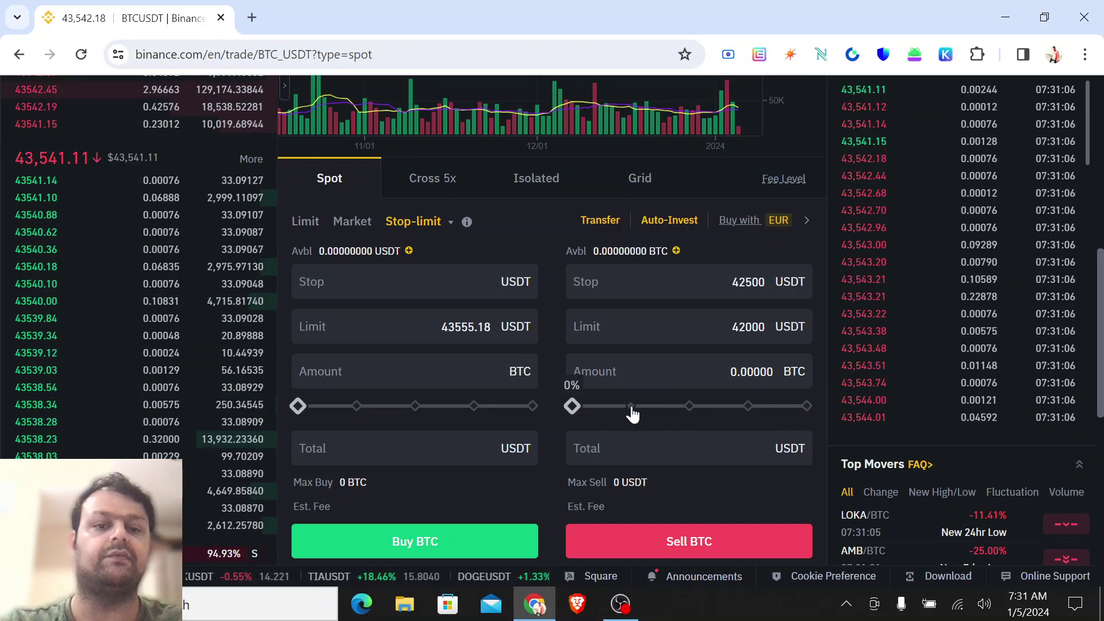
{"action": "mouse_move", "coordinate": [572, 406]}
{"action": "left_mouse_down"}
{"action": "mouse_move", "coordinate": [673, 406]}
{"action": "mouse_move", "coordinate": [572, 406]}
{"action": "left_mouse_up"}
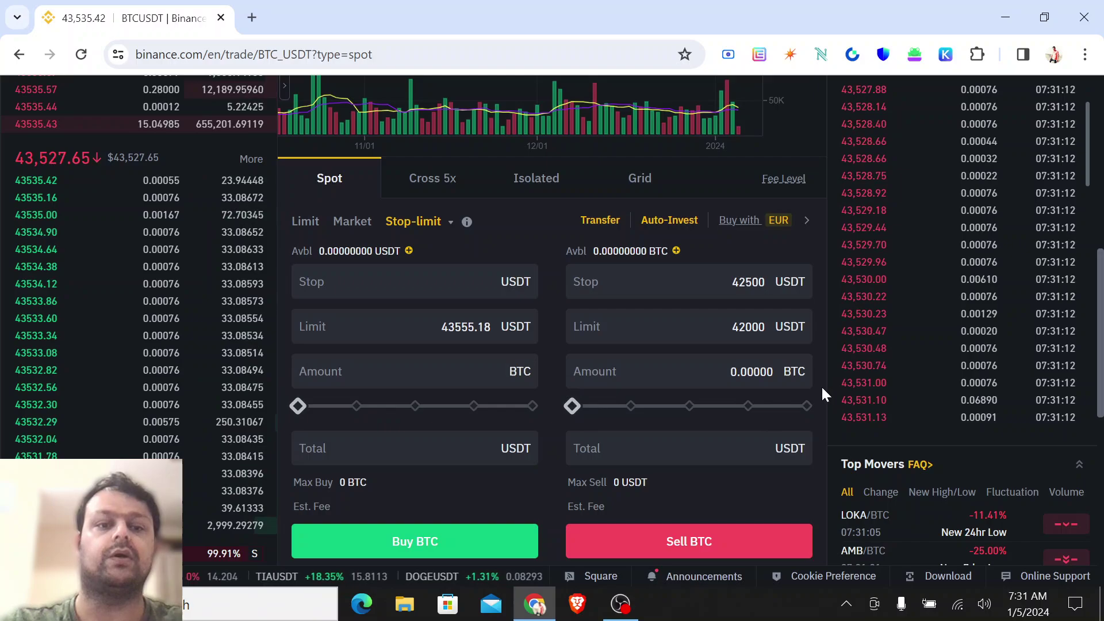
Scroll down to confirm Open Orders is empty, then back up to the BTC/USDT daily chart.
{"action": "scroll", "coordinate": [822, 412], "scroll_direction": "down", "scroll_amount": 1}
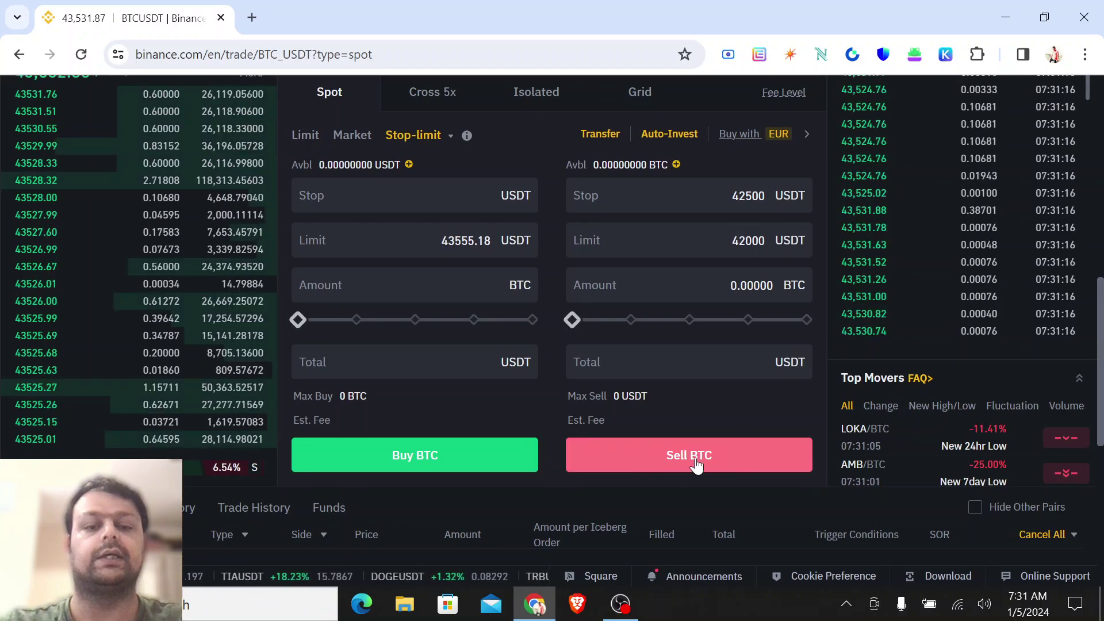
{"action": "scroll", "coordinate": [824, 392], "scroll_direction": "down", "scroll_amount": 2}
{"action": "scroll", "coordinate": [833, 410], "scroll_direction": "down", "scroll_amount": 1}
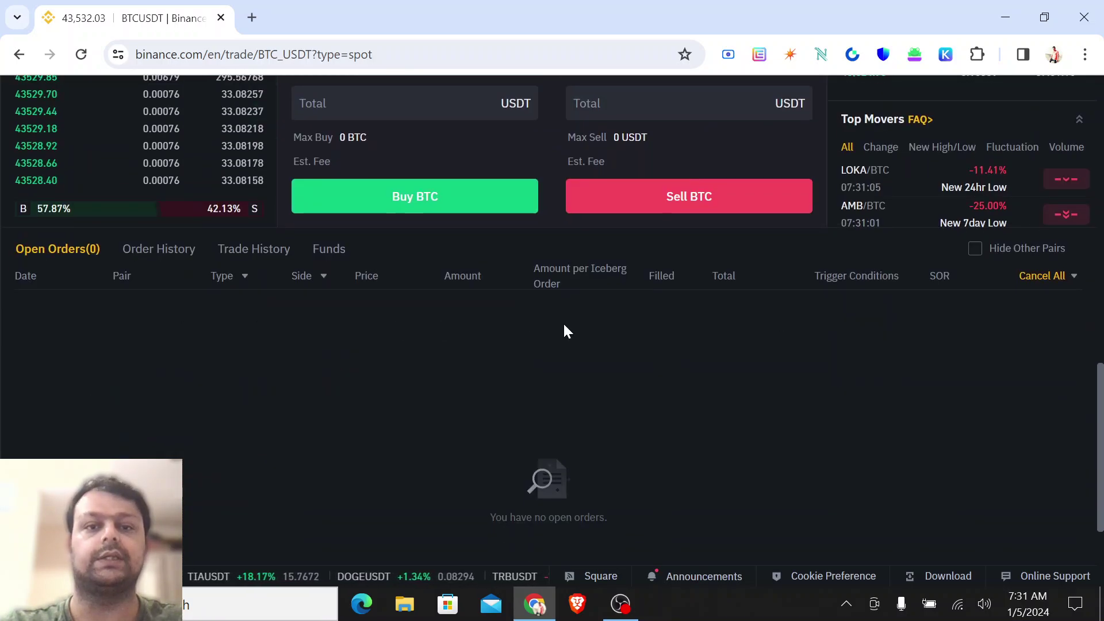
{"action": "scroll", "coordinate": [794, 375], "scroll_direction": "up", "scroll_amount": 5}
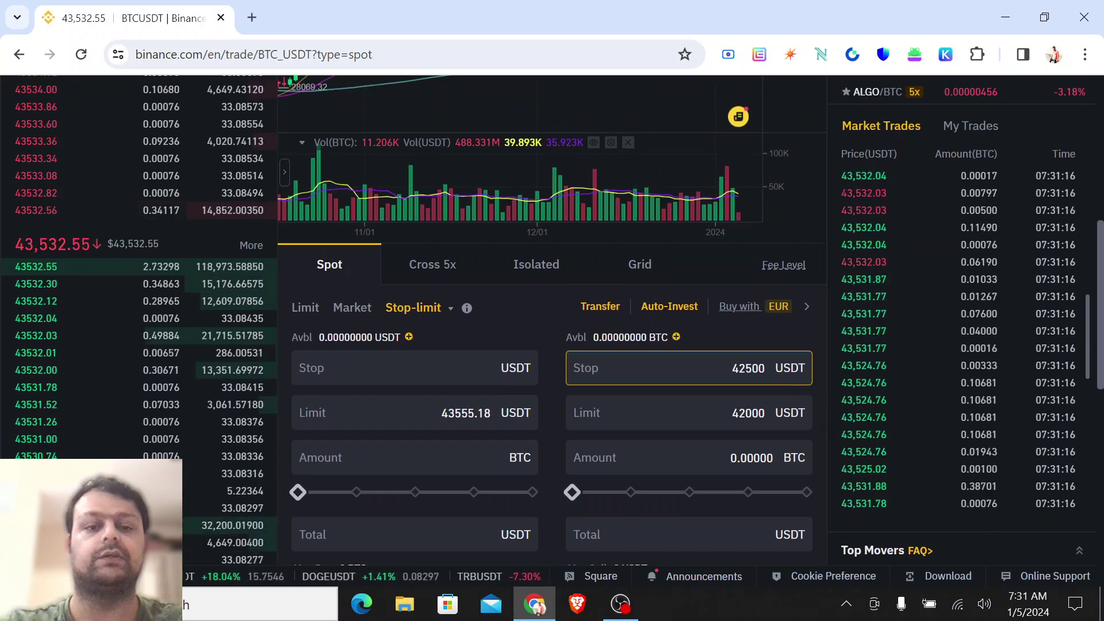
{"action": "scroll", "coordinate": [666, 392], "scroll_direction": "down", "scroll_amount": 4}
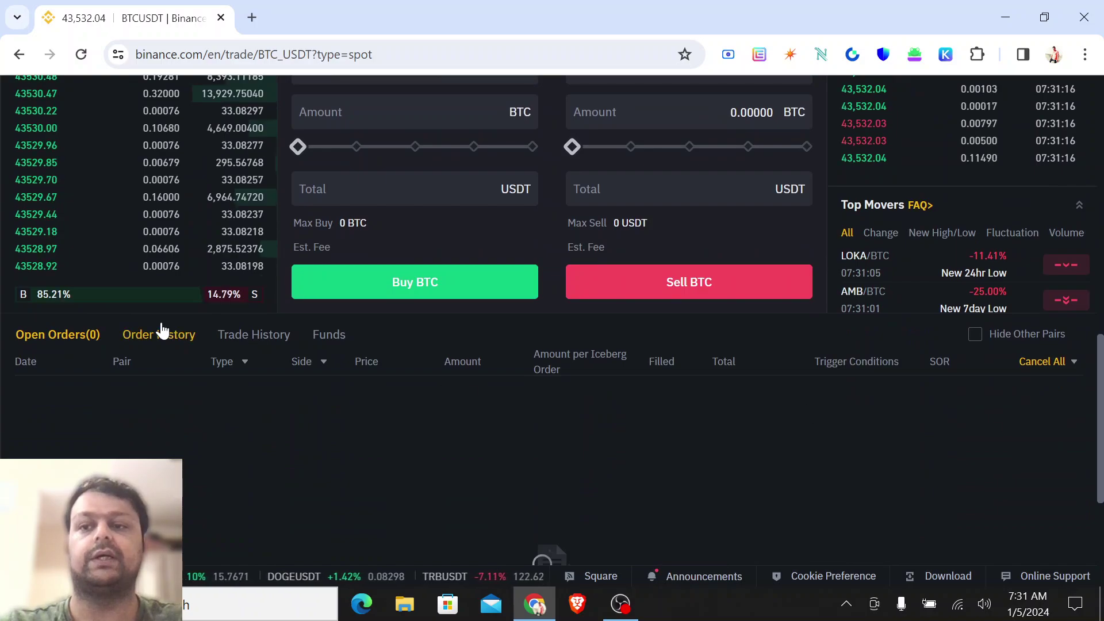
{"action": "scroll", "coordinate": [132, 259], "scroll_direction": "up", "scroll_amount": 2}
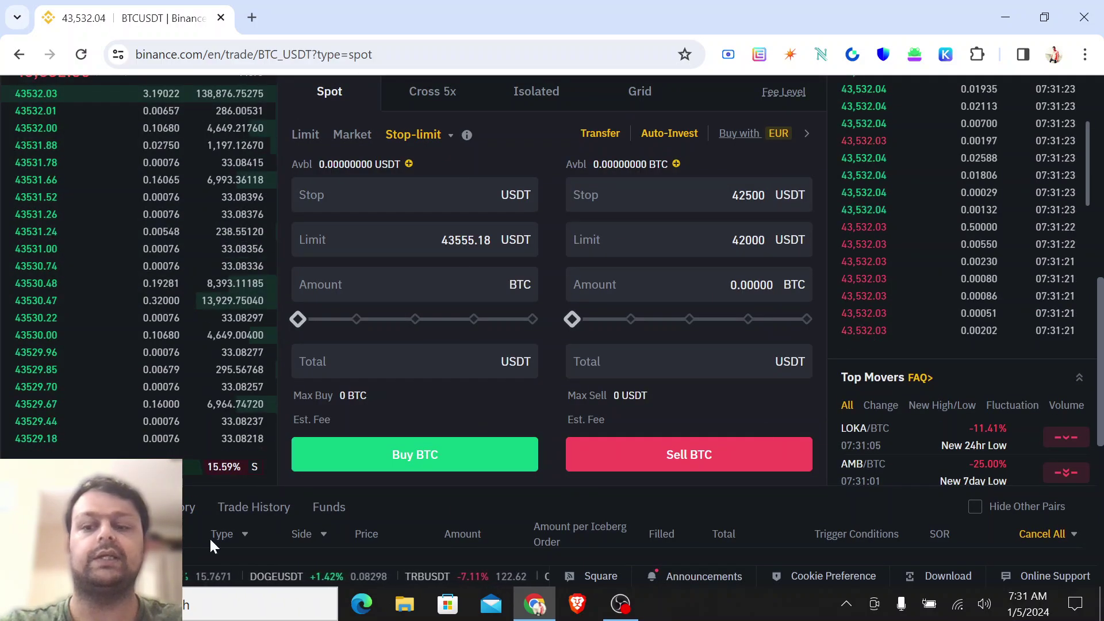
{"action": "scroll", "coordinate": [714, 477], "scroll_direction": "down", "scroll_amount": 1}
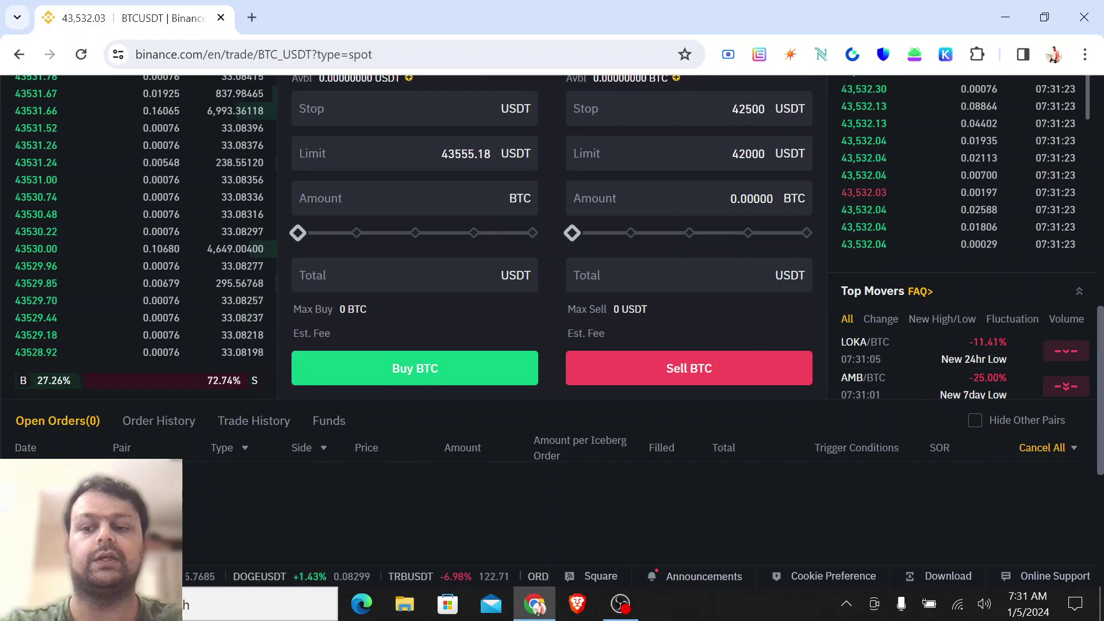
{"action": "scroll", "coordinate": [882, 468], "scroll_direction": "up", "scroll_amount": 2}
{"action": "scroll", "coordinate": [552, 322], "scroll_direction": "up", "scroll_amount": 6}
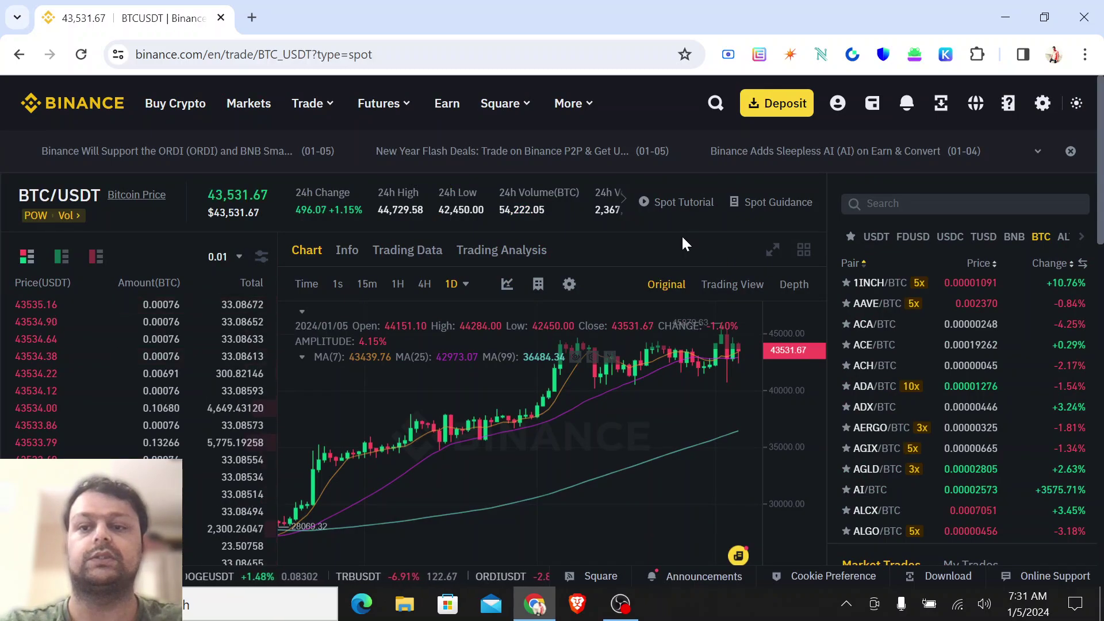
{"action": "scroll", "coordinate": [697, 231], "scroll_direction": "down", "scroll_amount": 2}
{"action": "scroll", "coordinate": [730, 220], "scroll_direction": "down", "scroll_amount": 2}
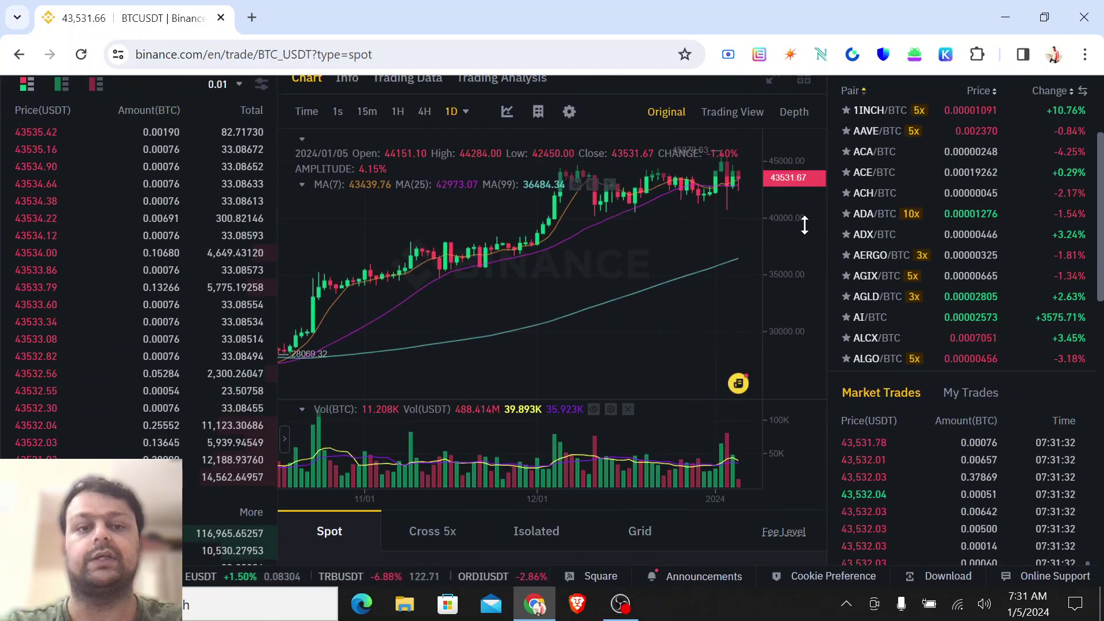
{"action": "scroll", "coordinate": [804, 222], "scroll_direction": "up", "scroll_amount": 4}
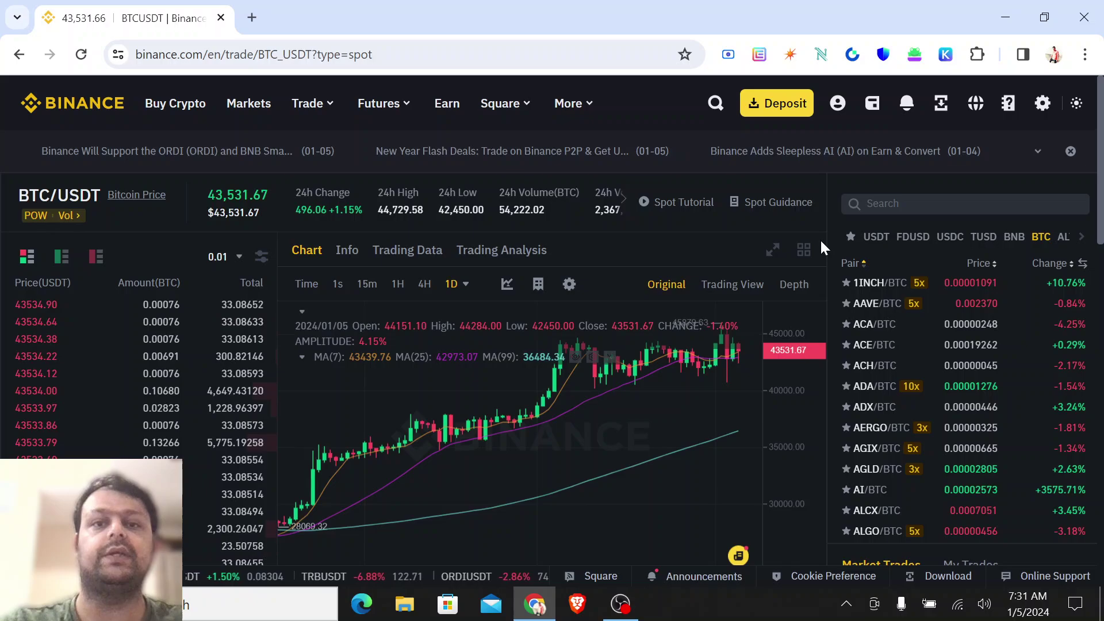